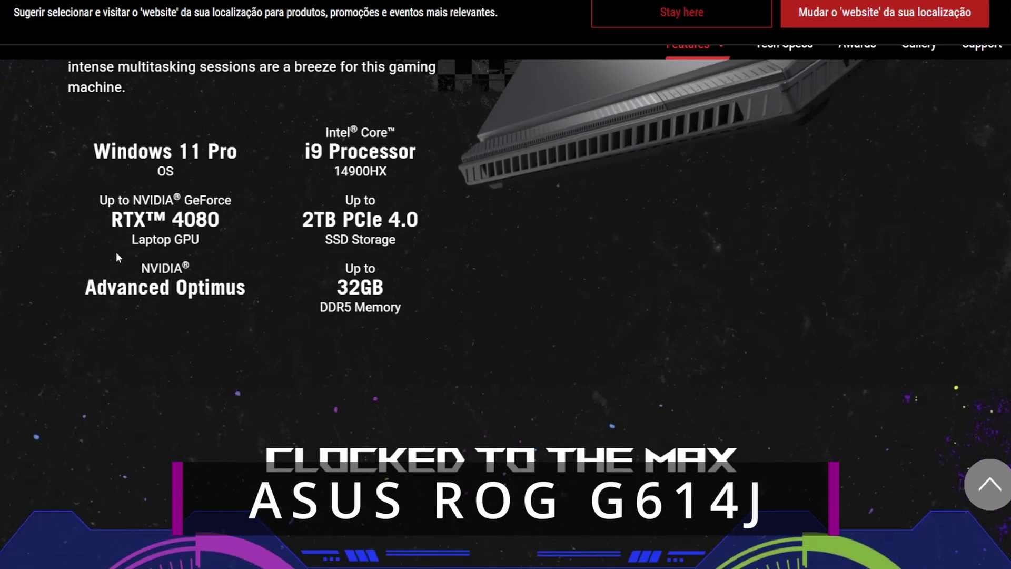
Scroll the G614J page past the CPU, GPU and cooling specs to the Full-Surround Vents panel
scroll(117, 251, "down", 8)
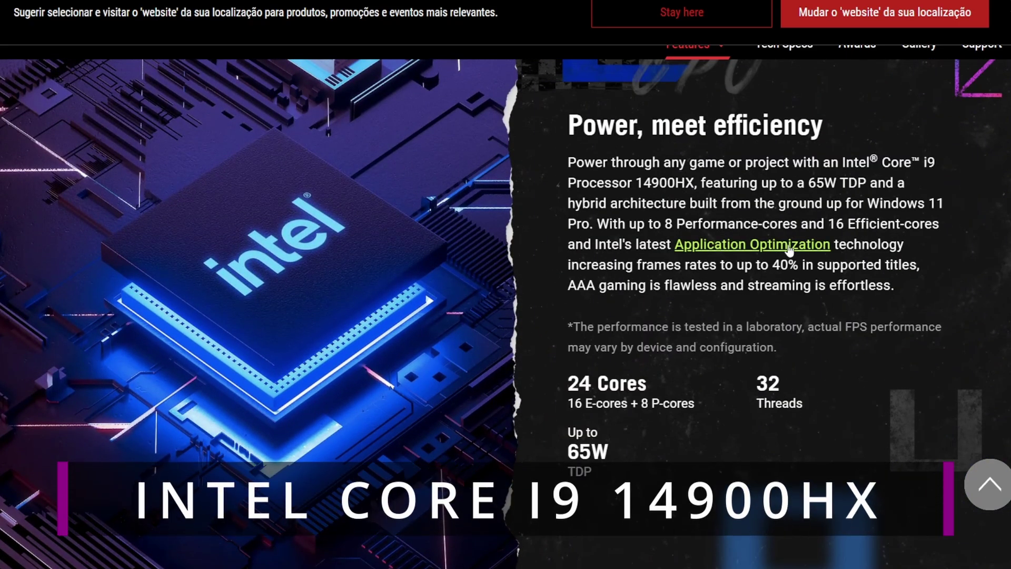
scroll(635, 243, "down", 8)
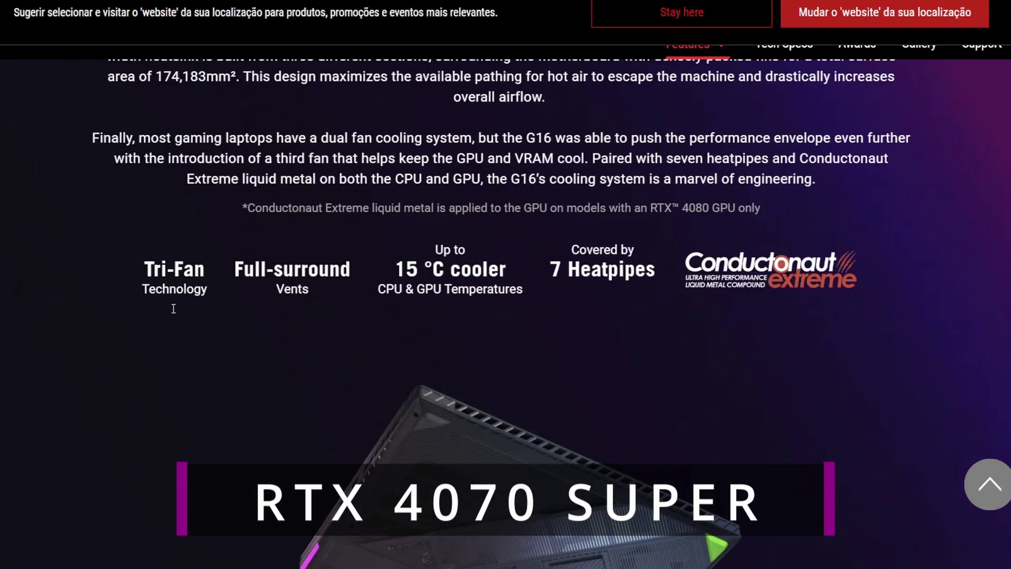
scroll(158, 305, "down", 5)
scroll(109, 285, "down", 5)
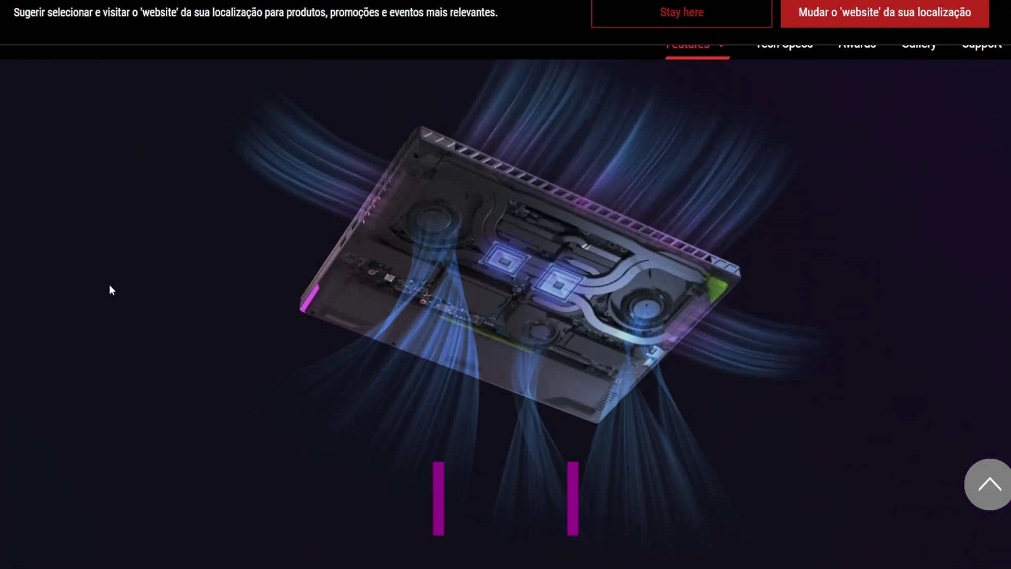
scroll(102, 286, "down", 3)
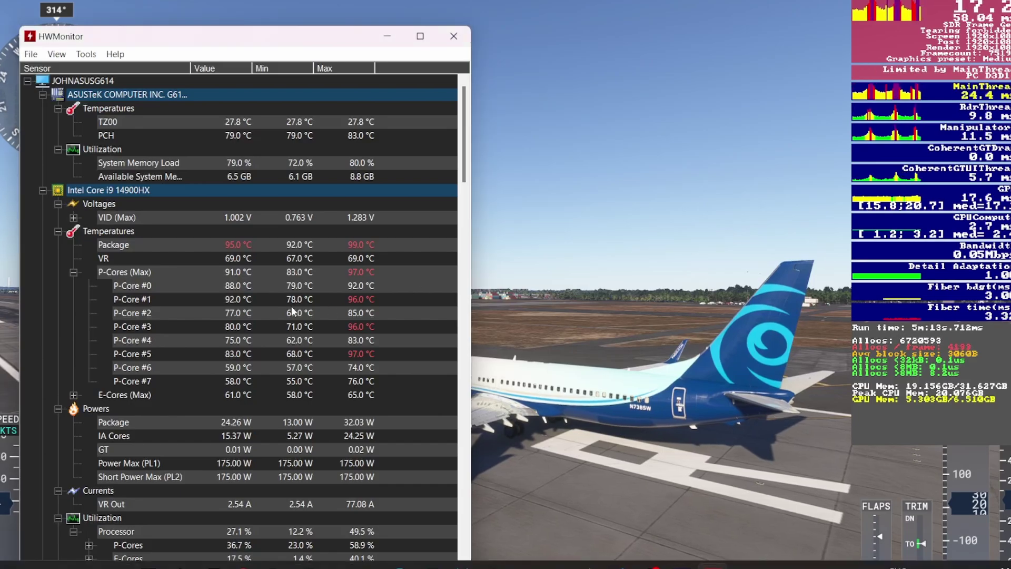
Expand the i9 14900HX P-Cores (Max) entry to list P-Core #0–#7 temperatures beside Package
left_click(235, 246)
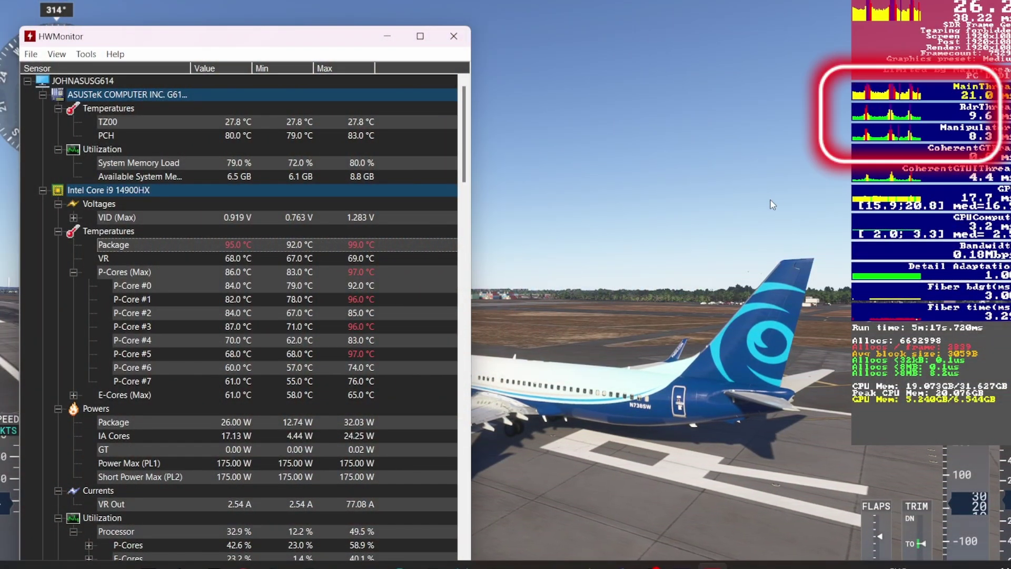
left_click(688, 236)
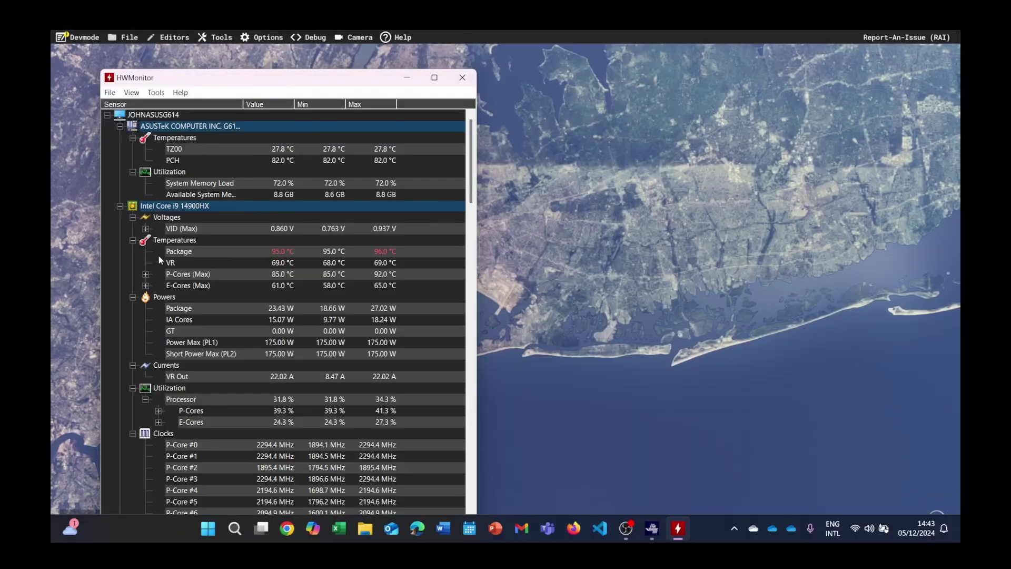
left_click(145, 274)
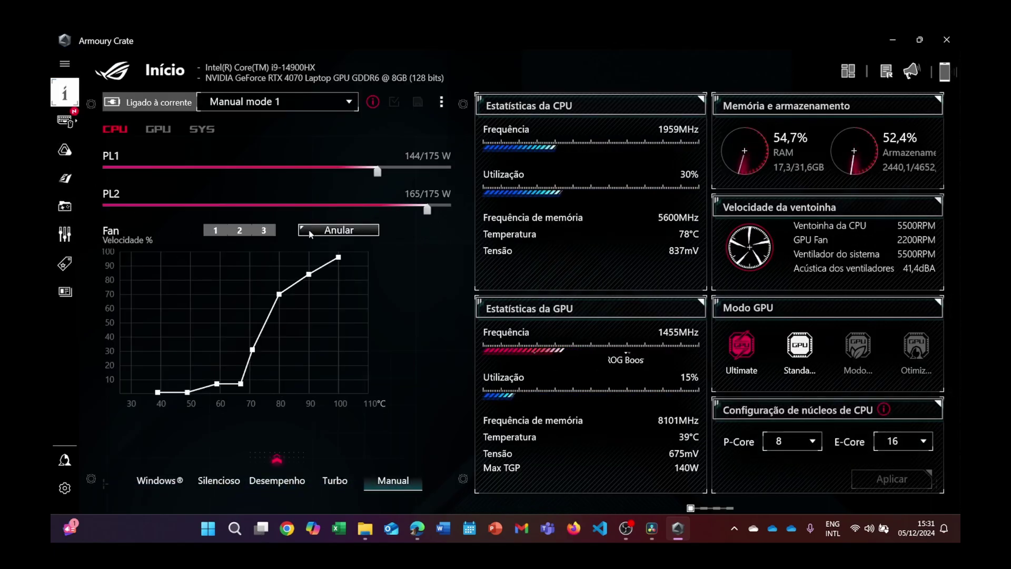
Check the GPU tuning tab, return to the CPU power limits, then start a Windows search
left_click(158, 131)
left_click(116, 130)
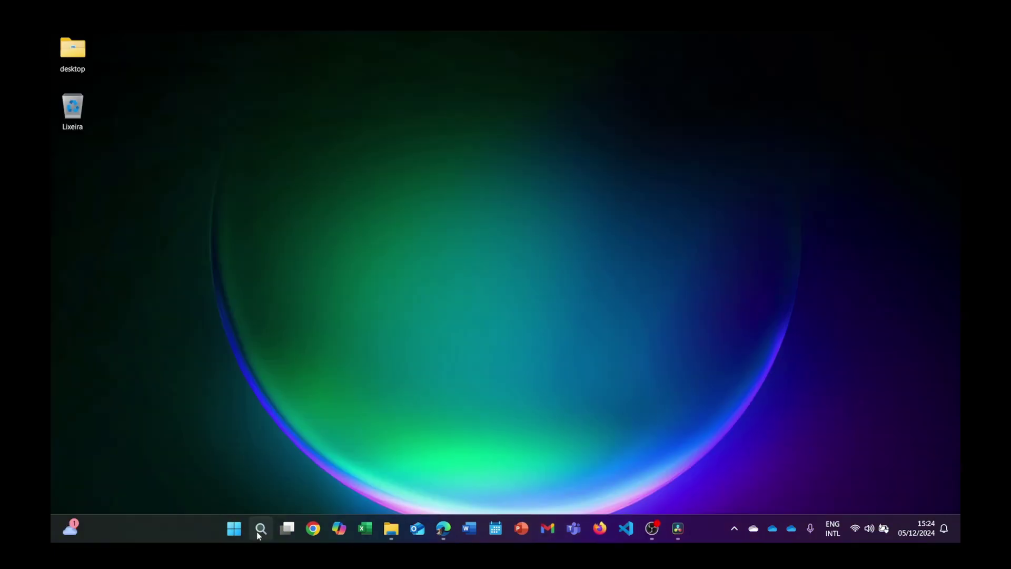
left_click(259, 531)
Launch HWMonitor by searching 'hw' and expand its P-Core #0–#7 temperature readings
type("hw")
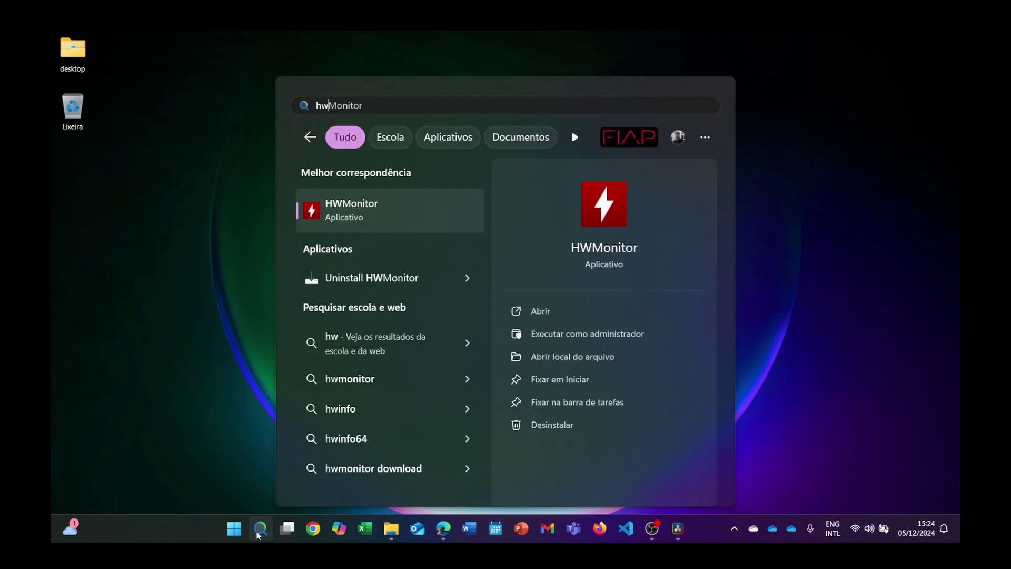
left_click(365, 207)
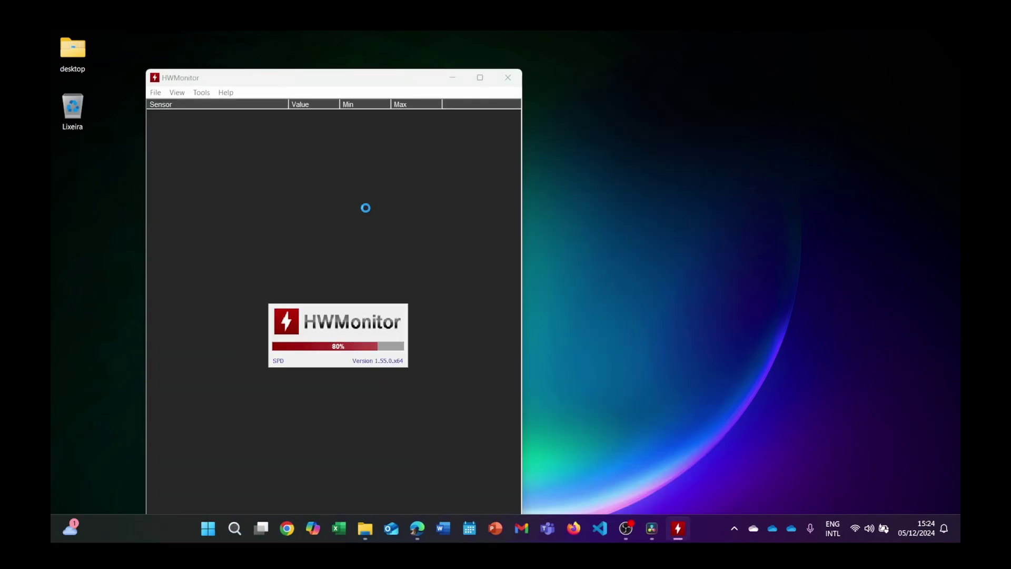
scroll(185, 230, "down", 10)
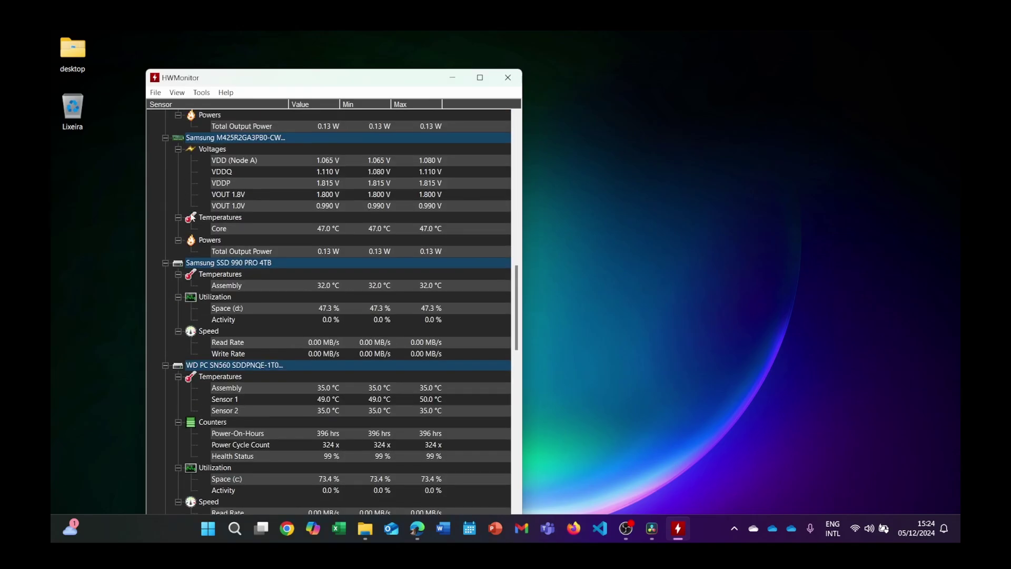
scroll(186, 230, "up", 5)
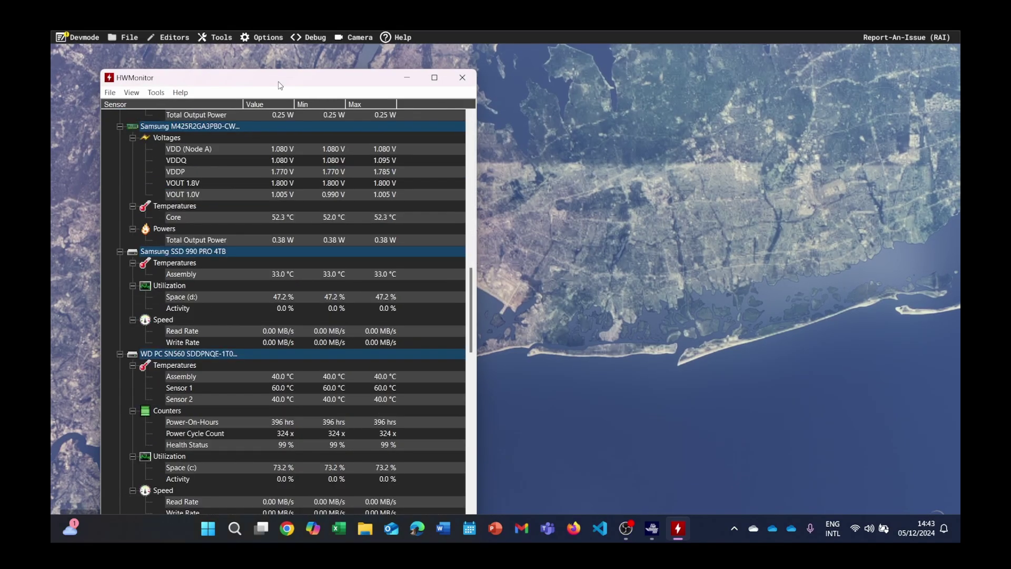
scroll(194, 207, "up", 15)
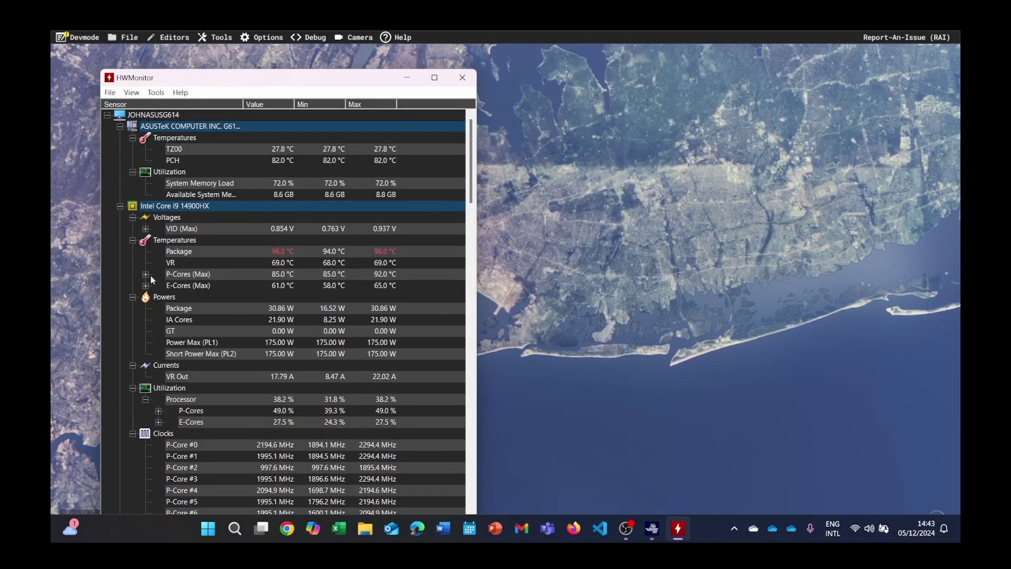
left_click(146, 274)
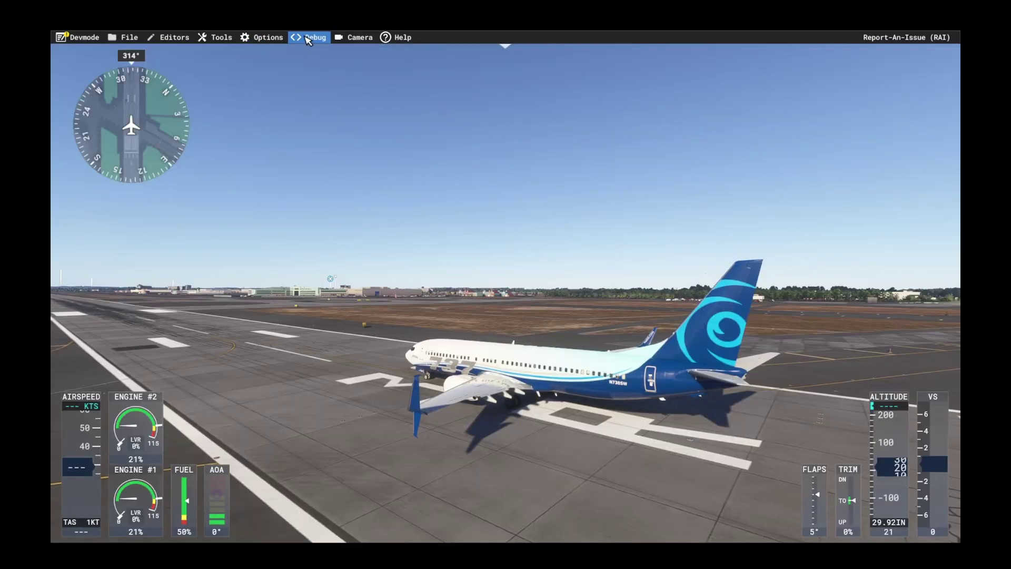
Enable Display FPS from the Devmode Debug menu to show the performance overlay
left_click(314, 38)
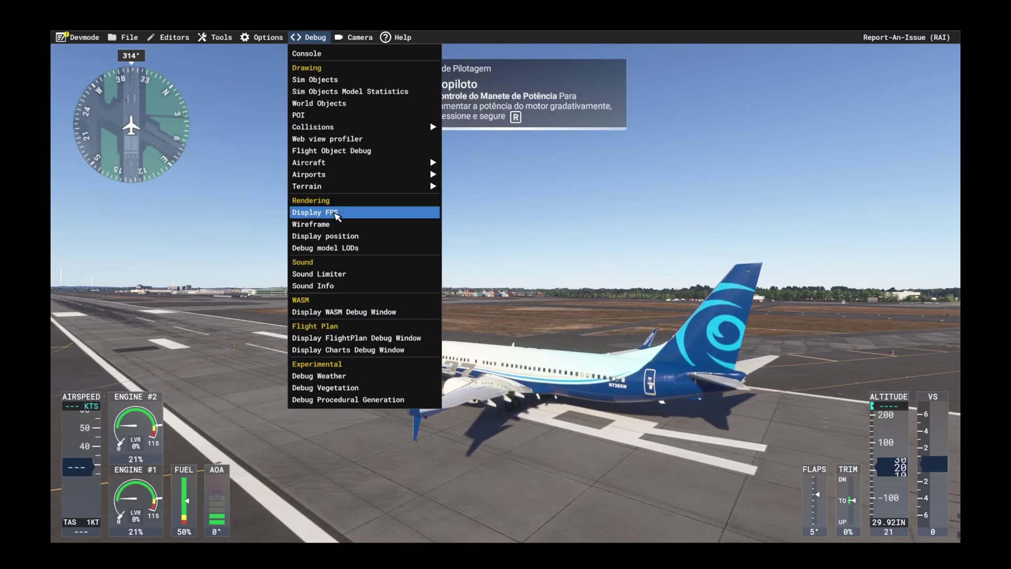
left_click(337, 213)
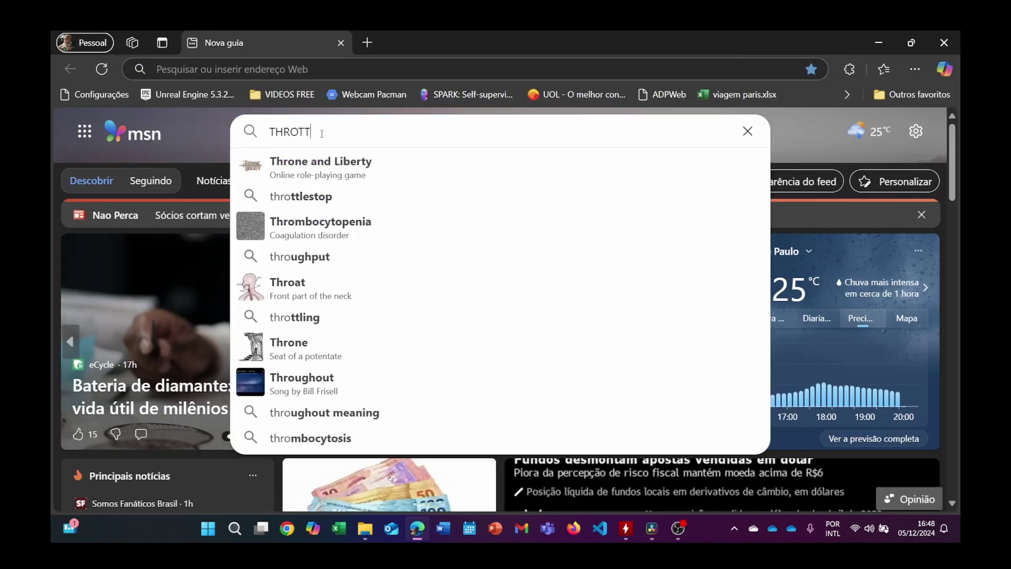
Search MSN for ThrottleStop and open the TechPowerUp ThrottleStop 9.6 download result
type("STPO")
key("Return")
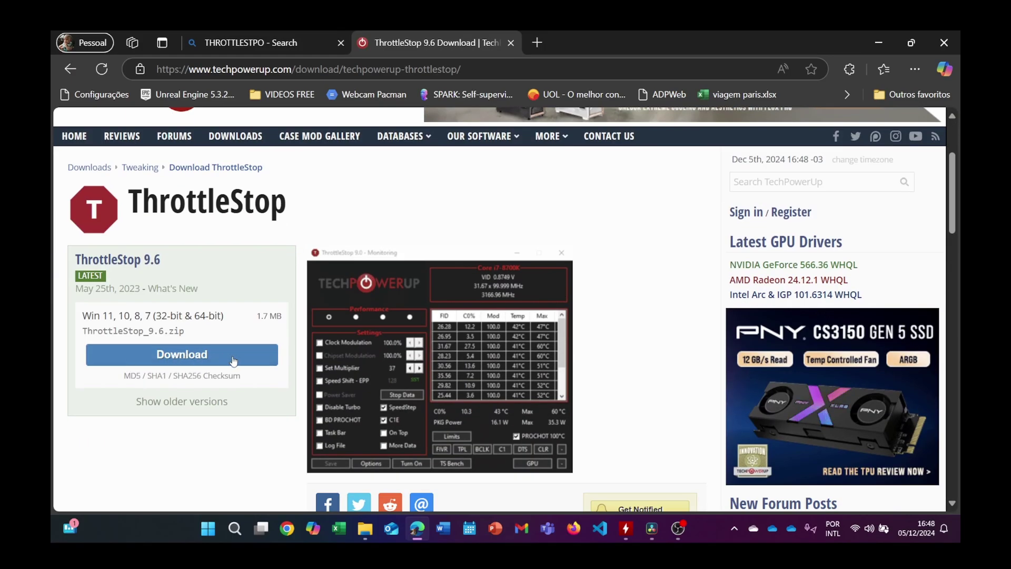
left_click(232, 356)
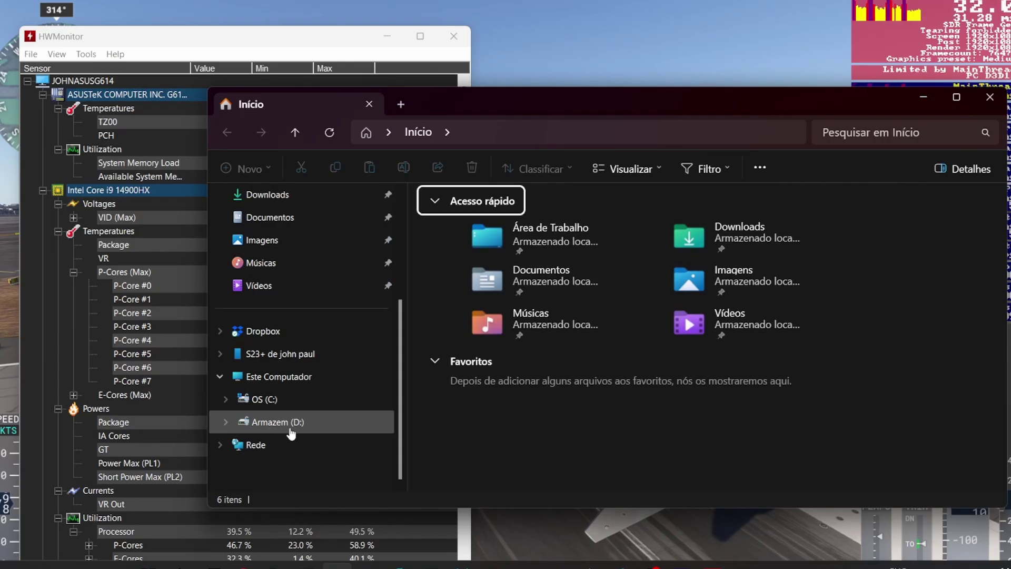
Run ThrottleStop from D:\Instaladores\ThrottleStop_9.6 and reposition its window
left_click(289, 422)
double_click(459, 321)
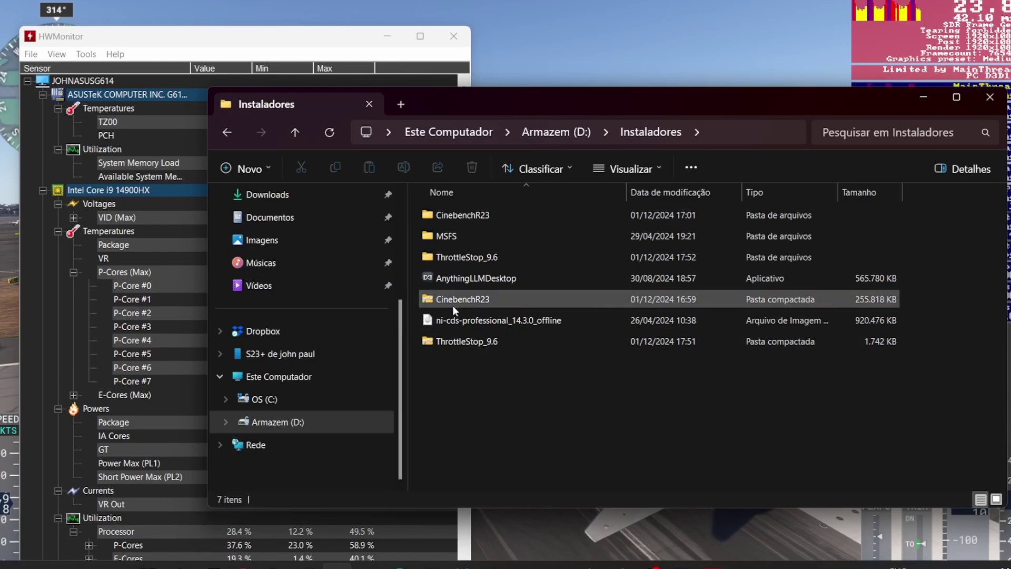
double_click(465, 259)
double_click(464, 322)
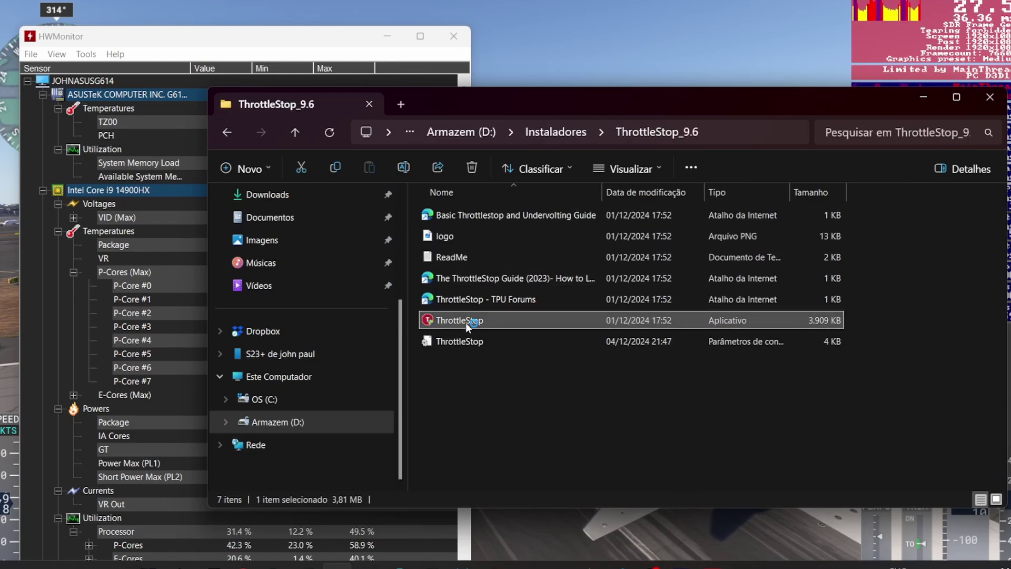
left_click_drag(572, 116, 622, 130)
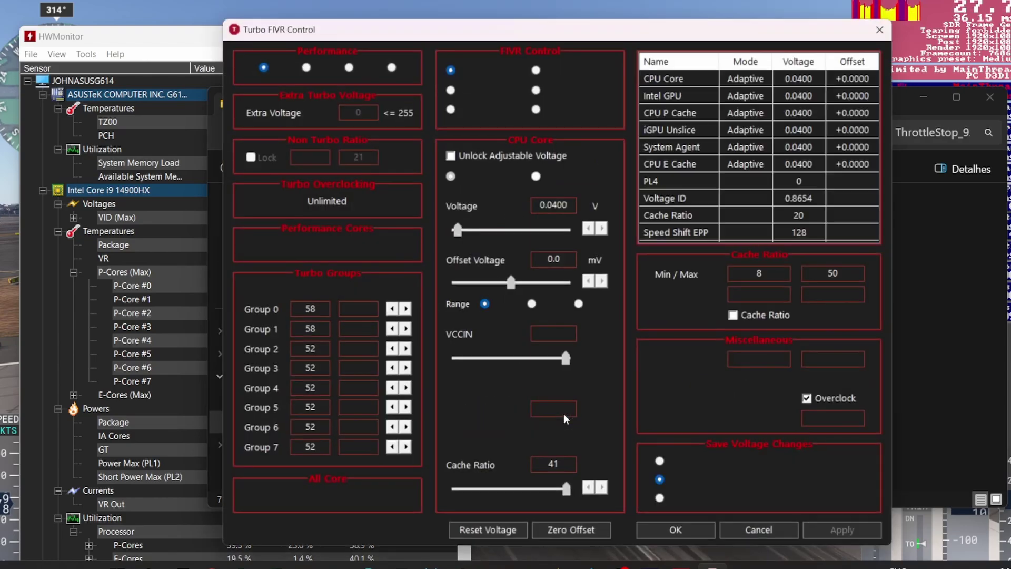
In FIVR, set the CPU Core offset to -65.4 mV and CPU P Cache to -73.2 mV
left_click(566, 414)
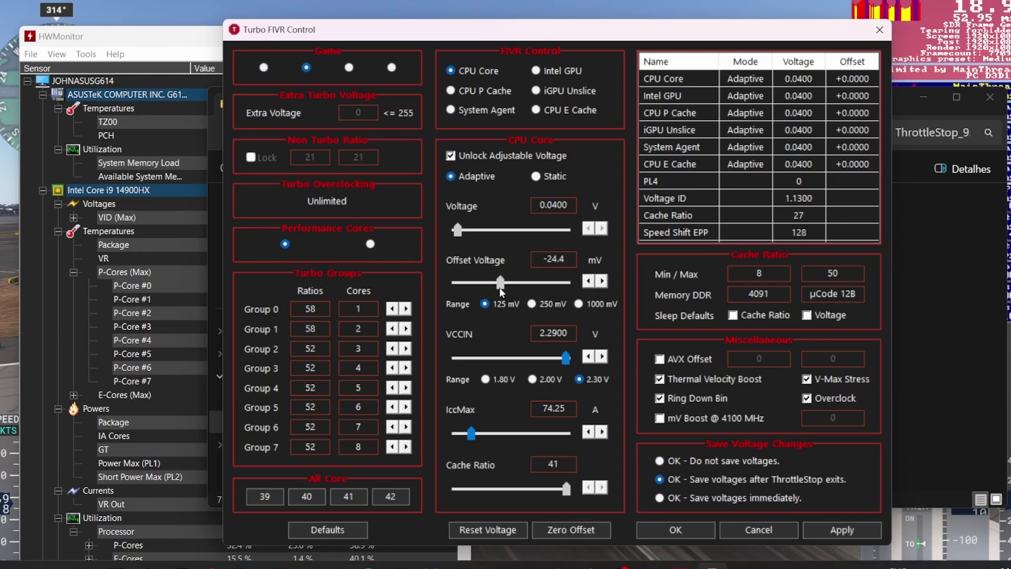
left_click_drag(500, 289, 479, 289)
left_click(451, 90)
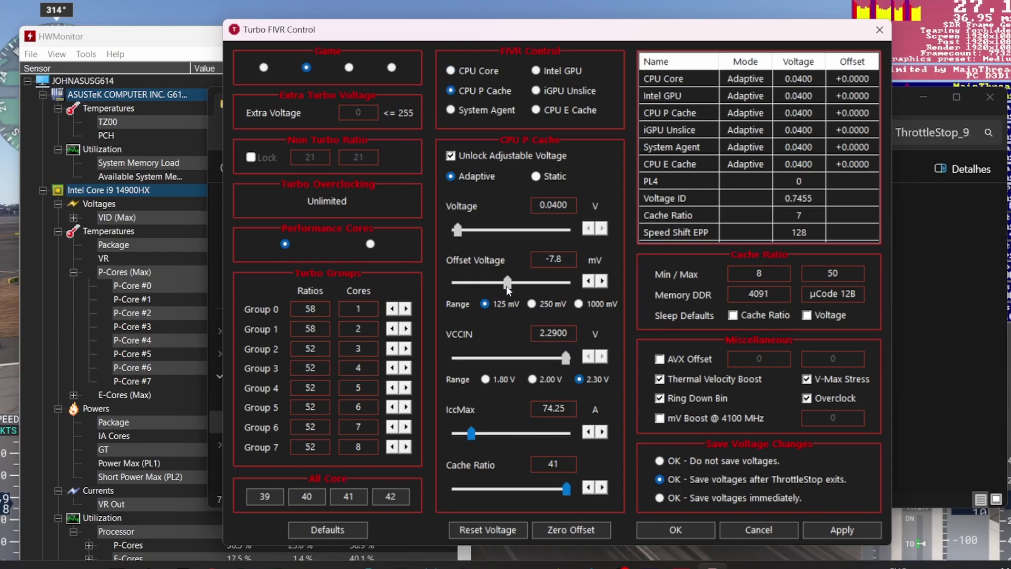
left_click_drag(507, 285, 479, 286)
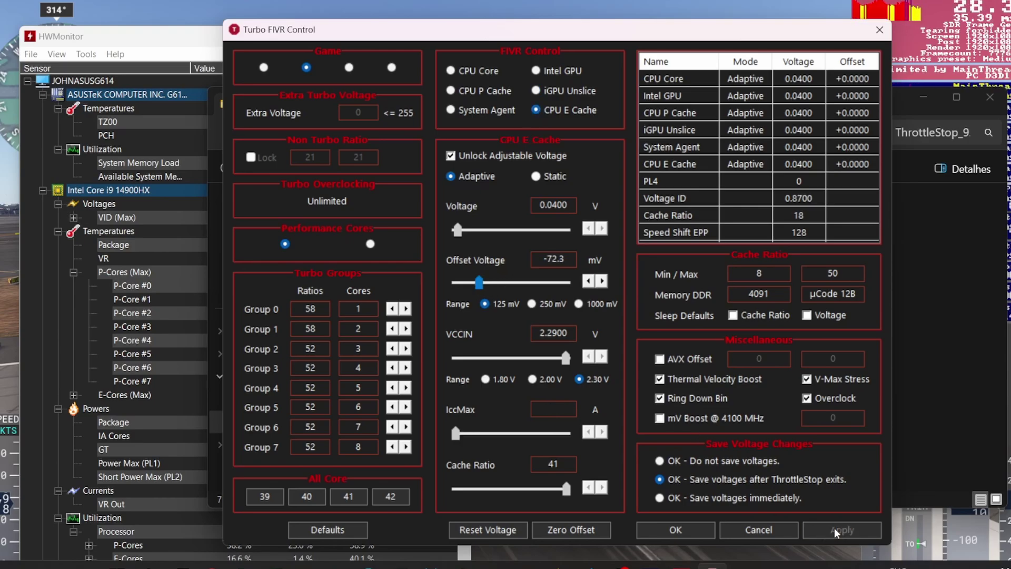
Confirm the FIVR changes, minimize the folder window, and cycle ThrottleStop off and back on
left_click(675, 531)
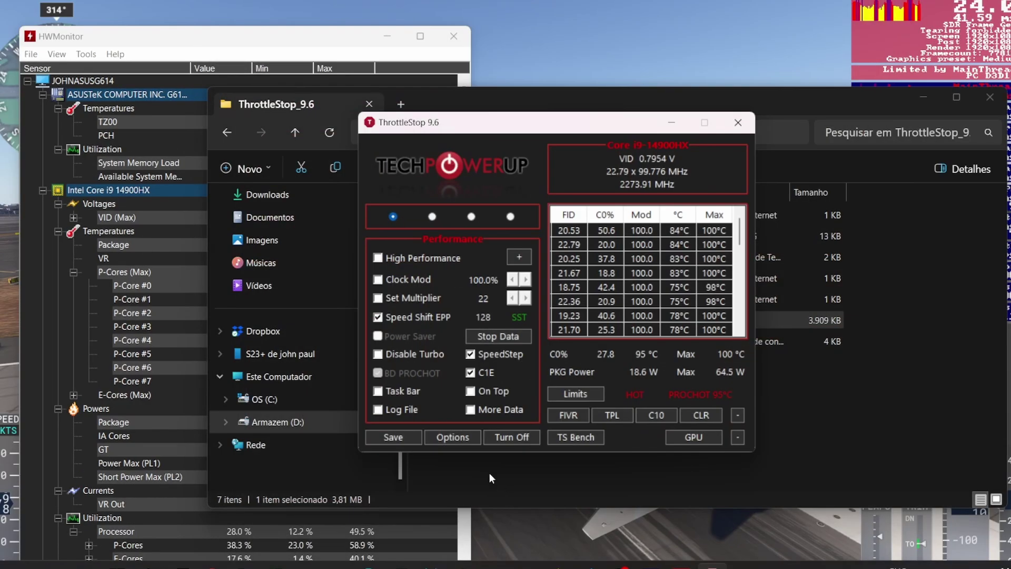
left_click(521, 439)
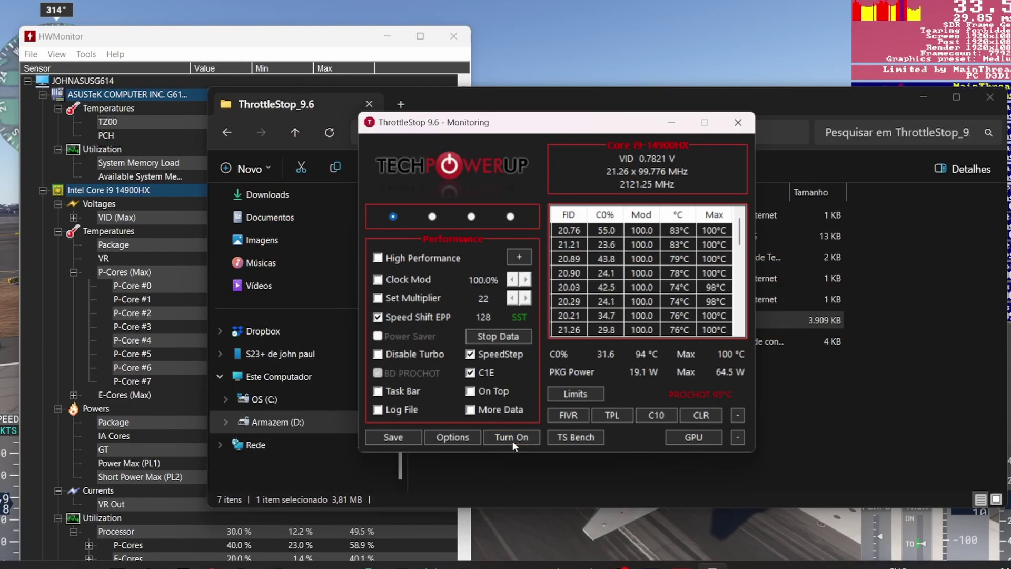
left_click(926, 97)
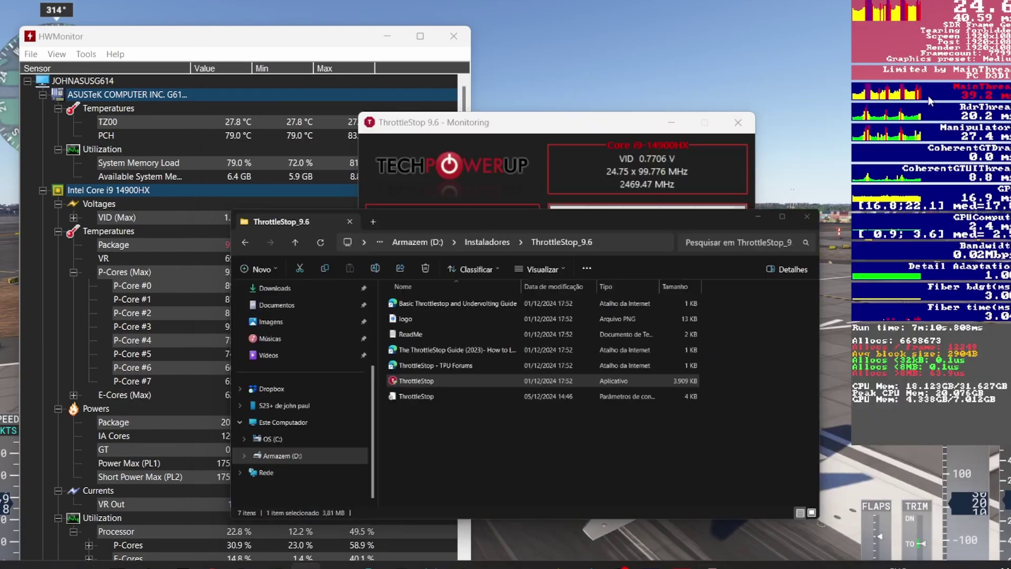
left_click(520, 437)
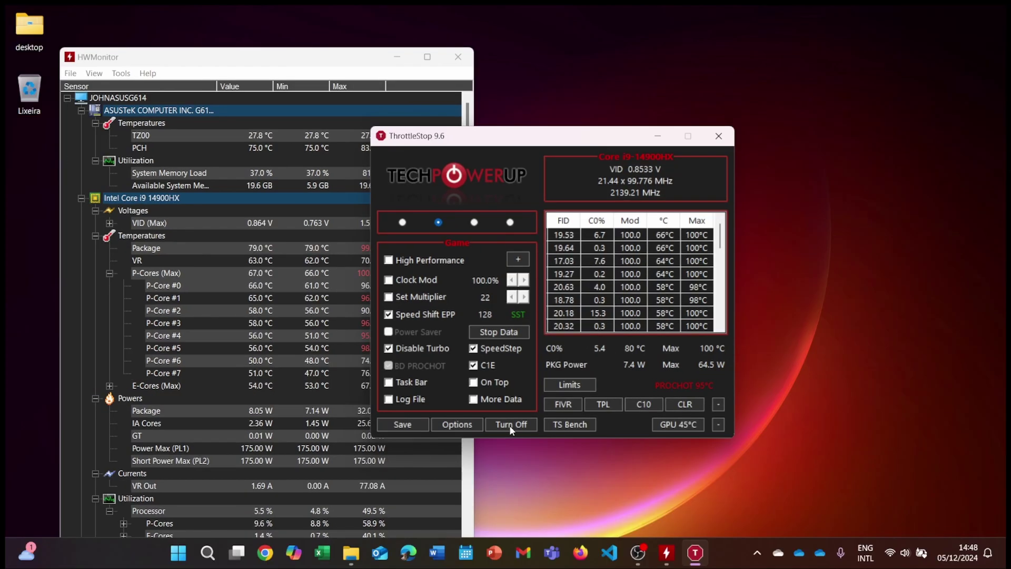
left_click(510, 425)
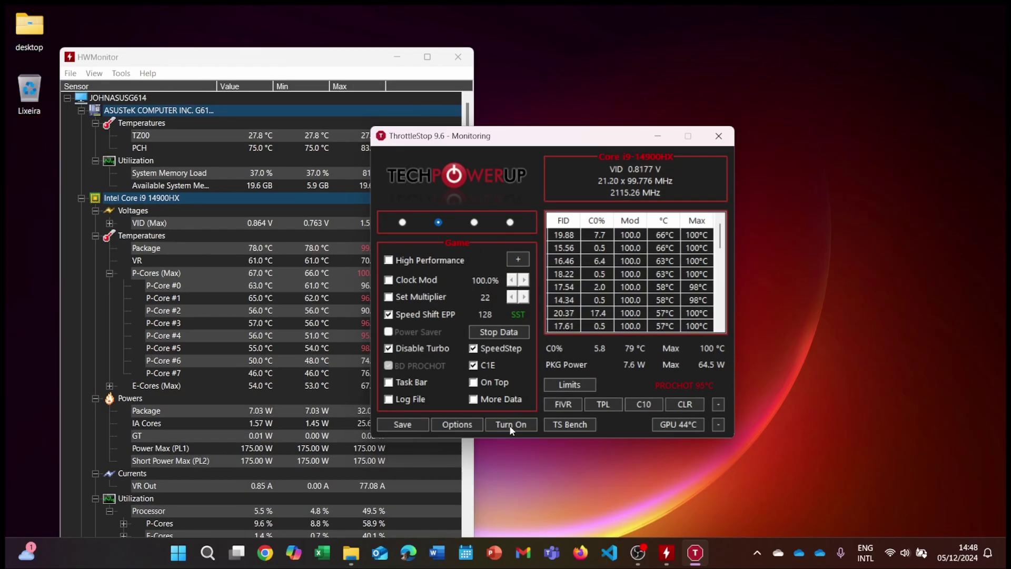
left_click(510, 426)
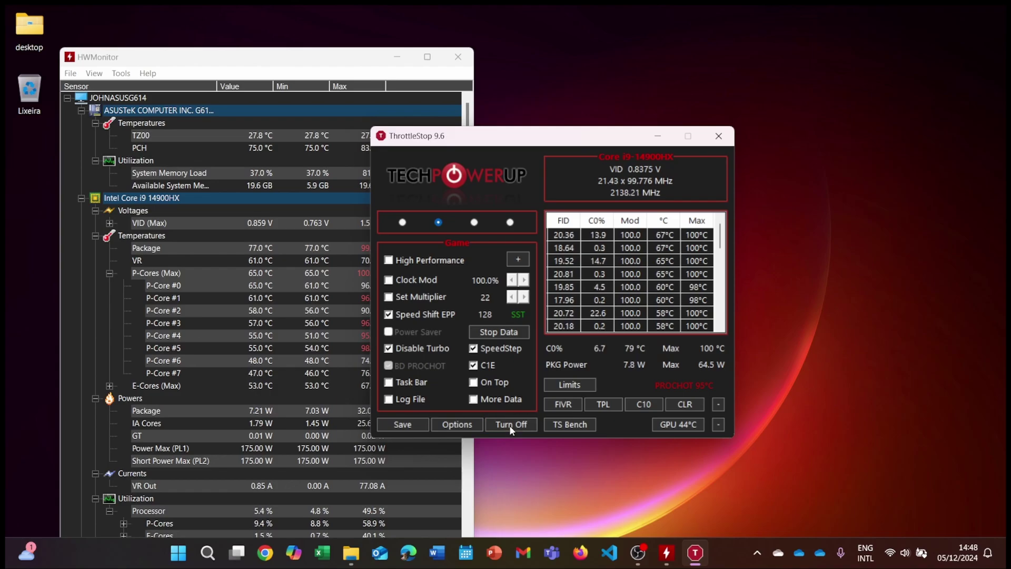
Launch Microsoft Flight Simulator from the Windows search recent apps list
left_click(214, 561)
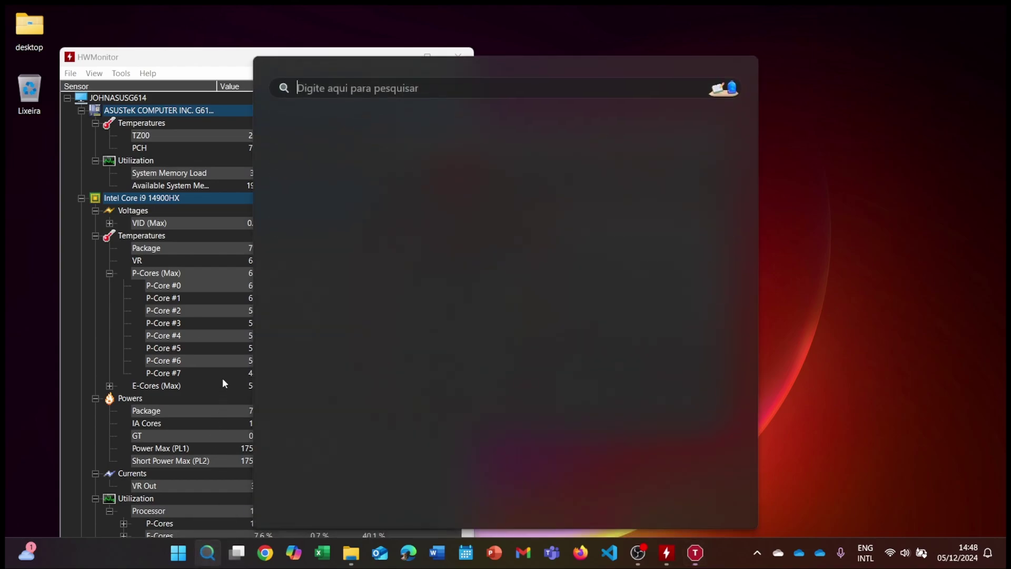
left_click(353, 155)
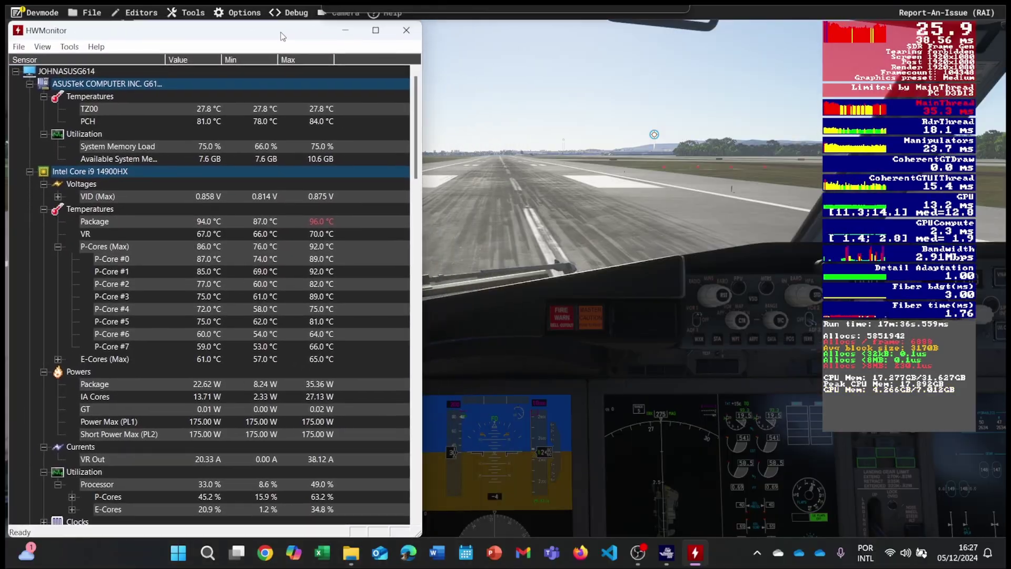
Check the CPU temperatures in HWMonitor, then bring the flight simulator cockpit back full-screen
left_click_drag(282, 35, 297, 45)
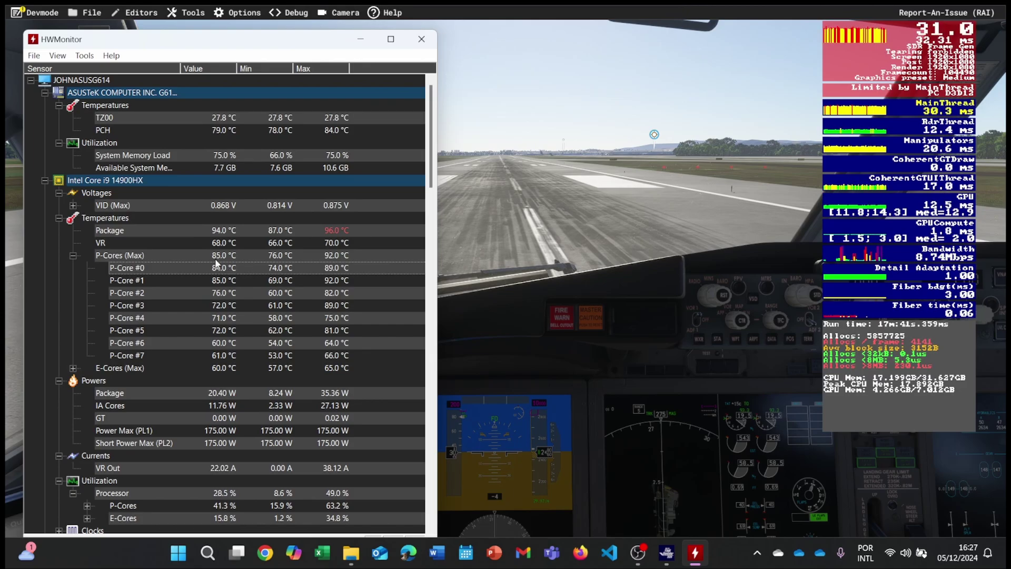
left_click(550, 210)
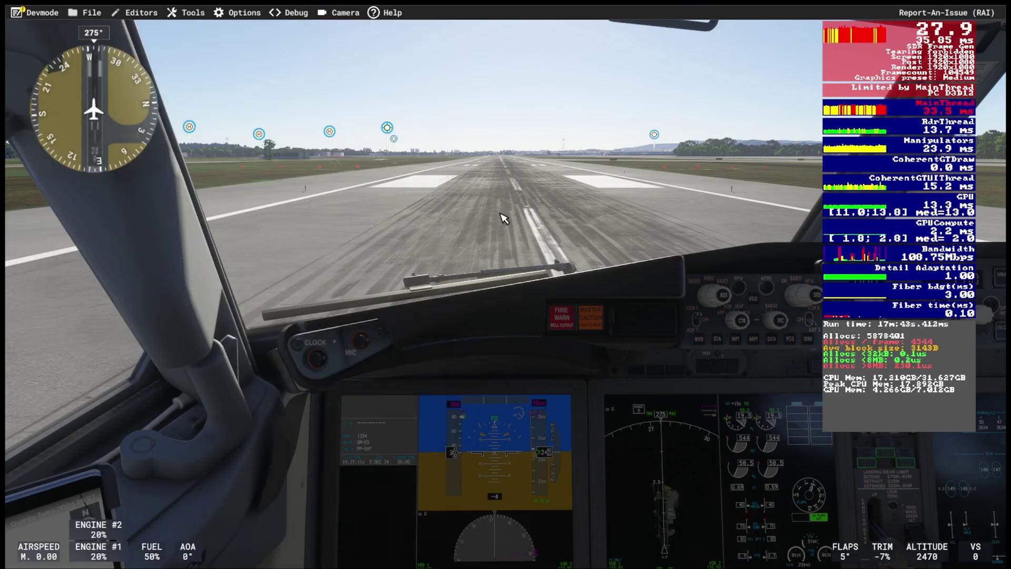